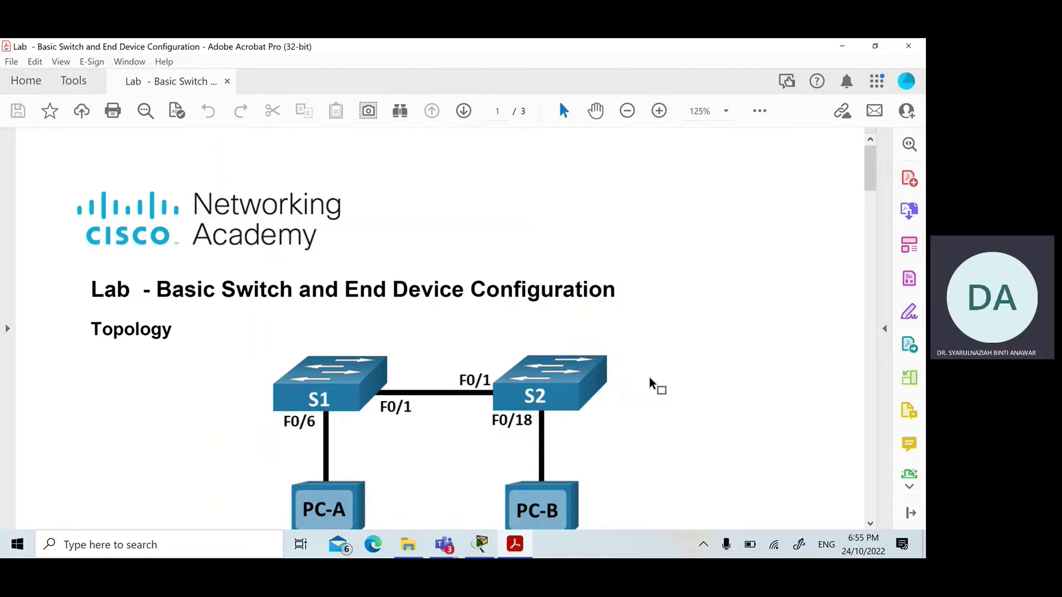
# Scroll the lab PDF until the full S1–S2–PC-A–PC-B topology diagram is visible.
pyautogui.scroll(-3, 651, 379)
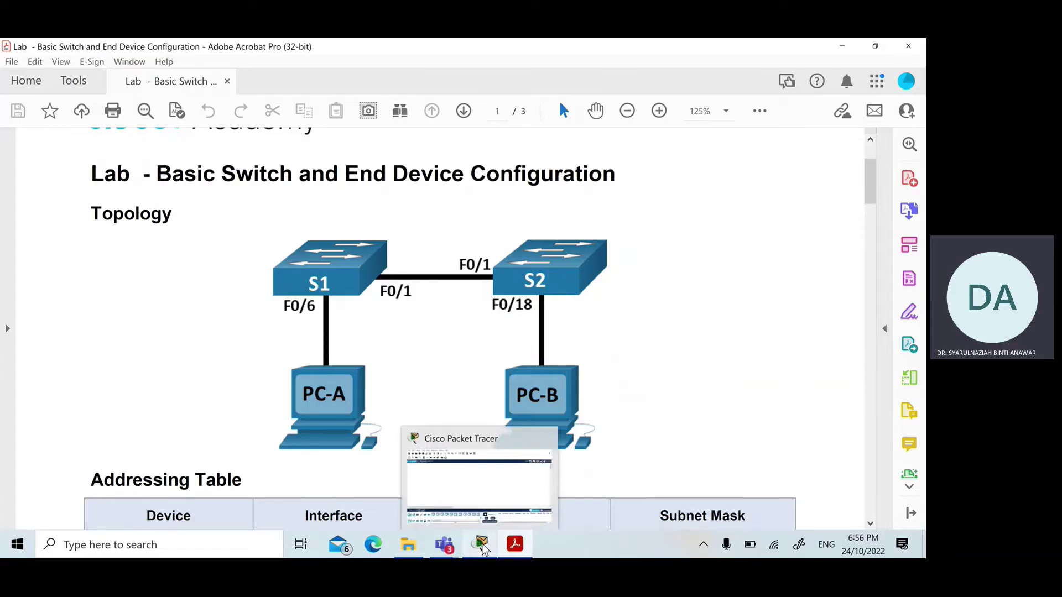
pyautogui.click(482, 546)
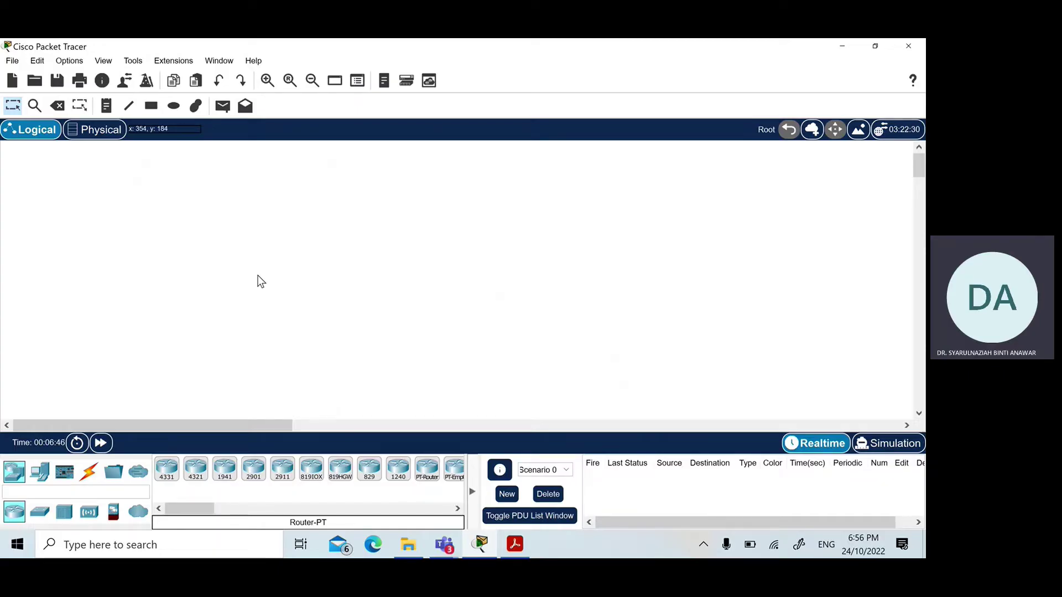
pyautogui.click(513, 542)
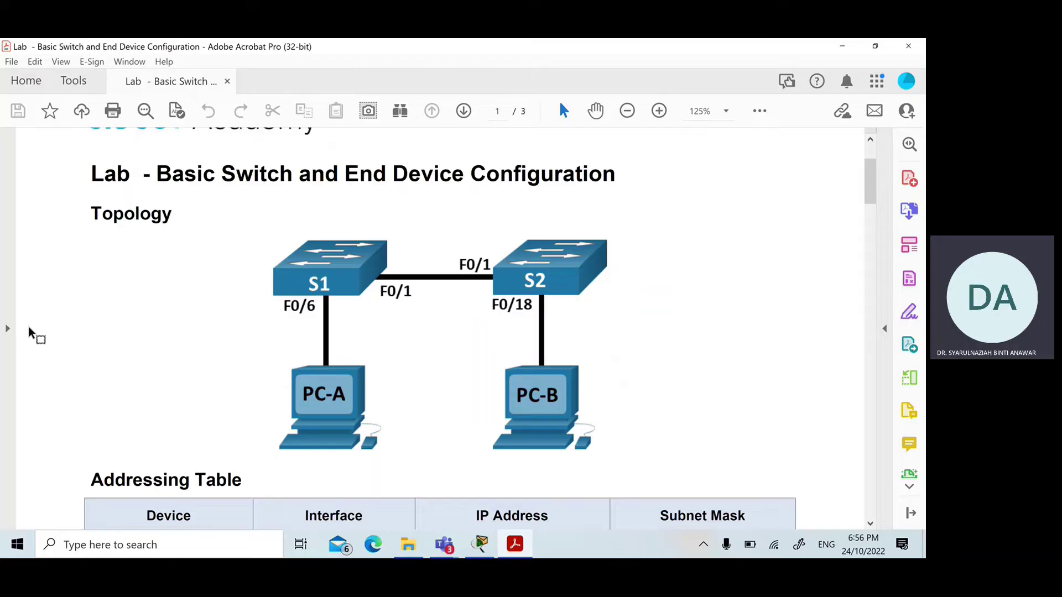
# Scroll to the Addressing Table rows for S1, S2 and PC-A, then go back to Packet Tracer.
pyautogui.scroll(-3, 31, 332)
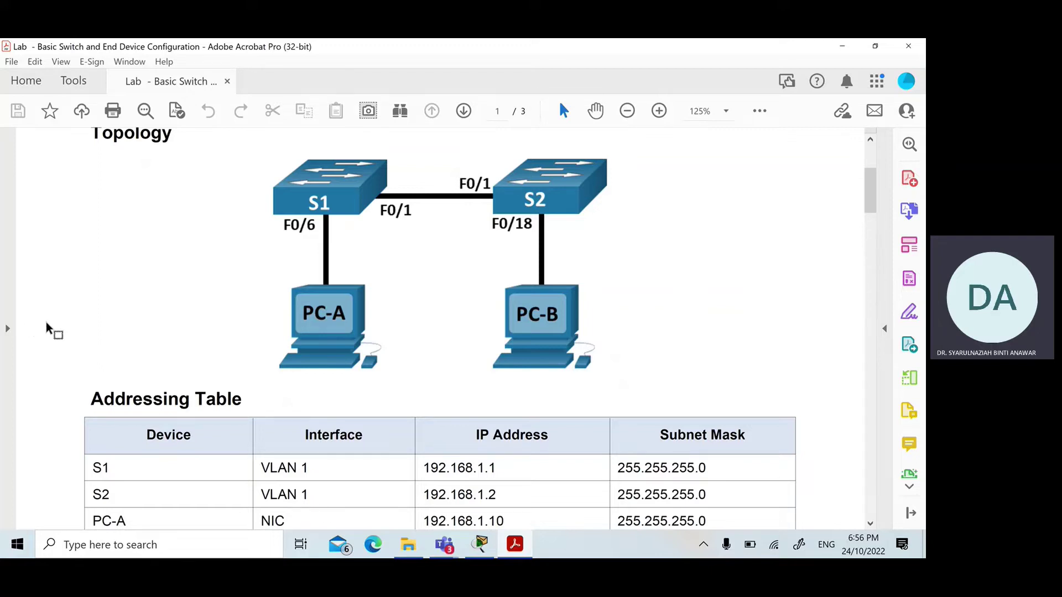
pyautogui.click(480, 543)
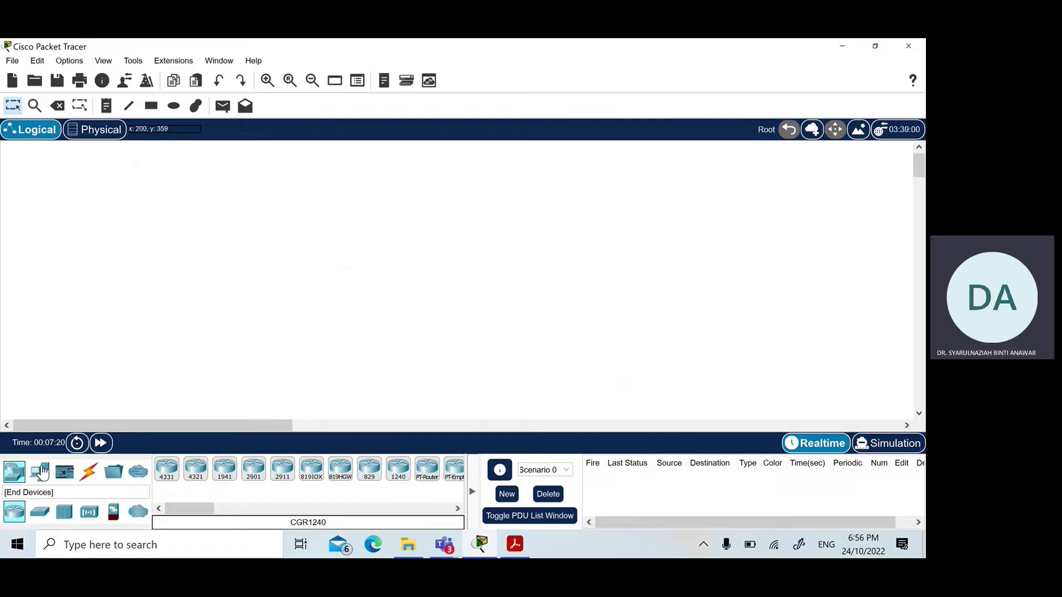
# Place a 2960 switch from Network Devices > Switches onto the empty workspace.
pyautogui.click(12, 474)
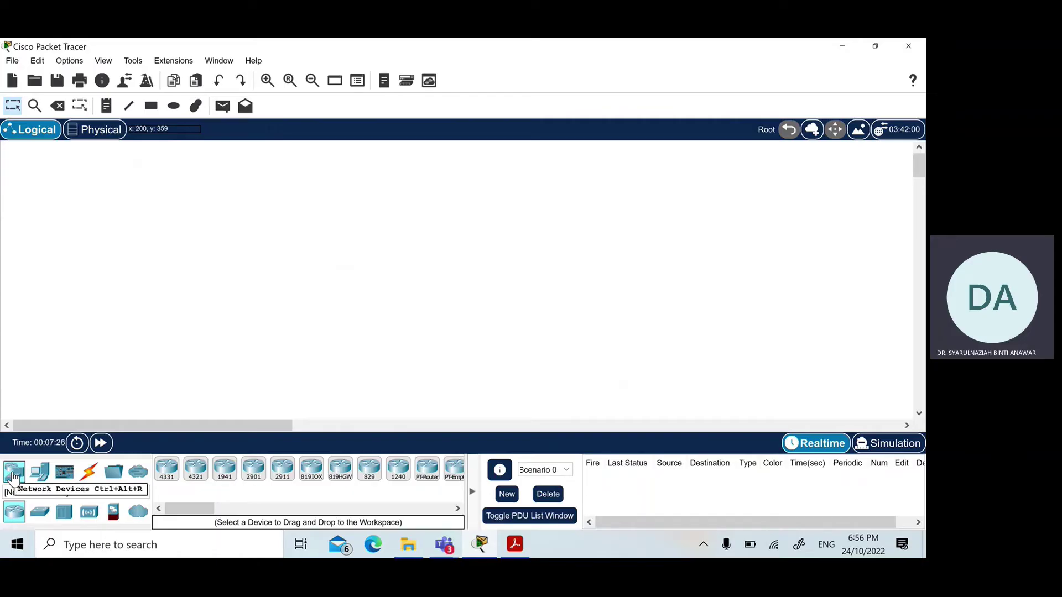
pyautogui.click(47, 513)
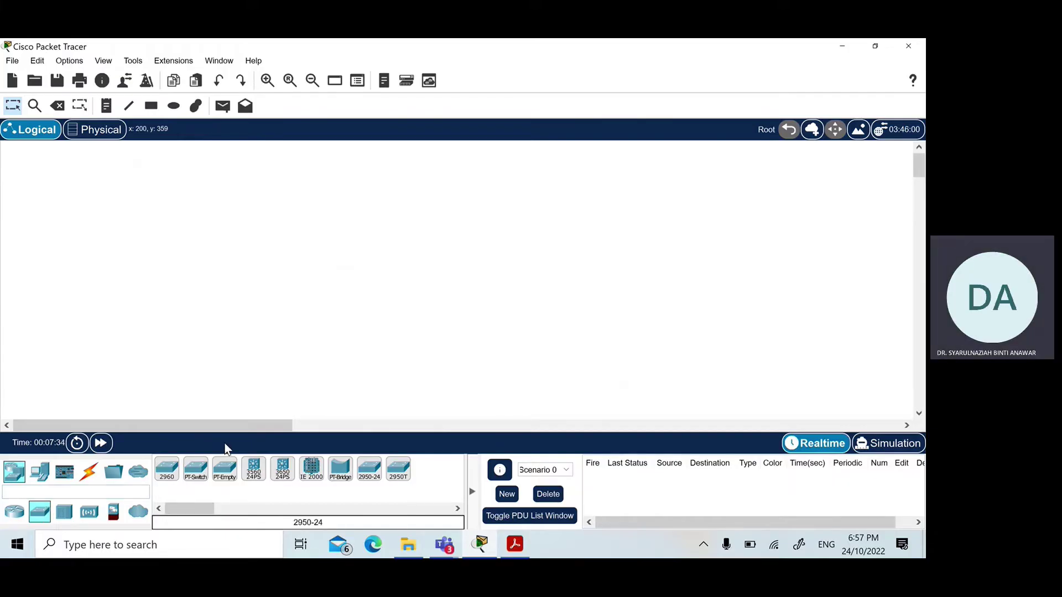
pyautogui.click(168, 474)
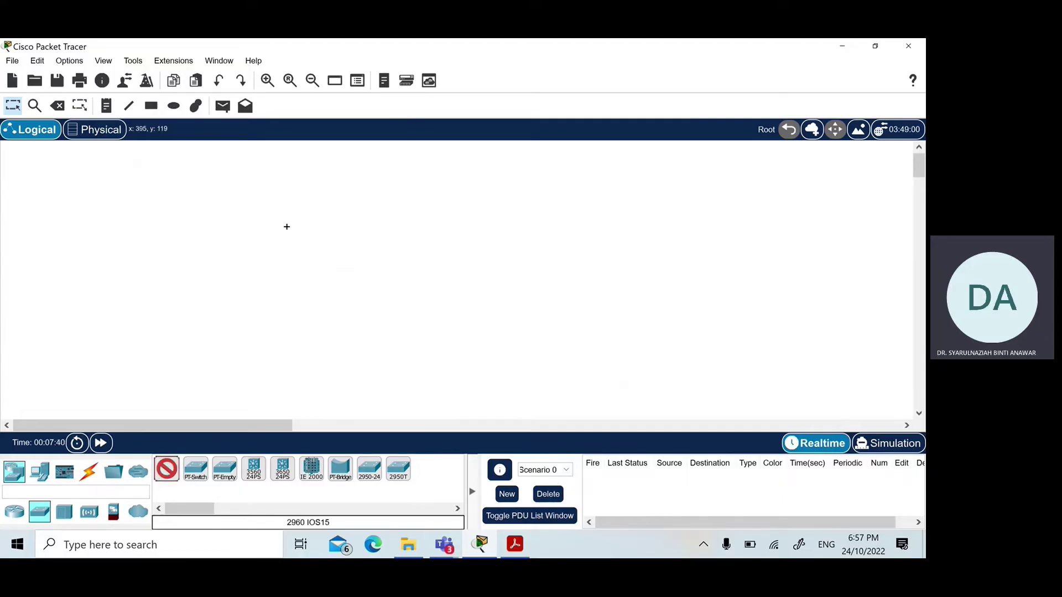
pyautogui.click(297, 223)
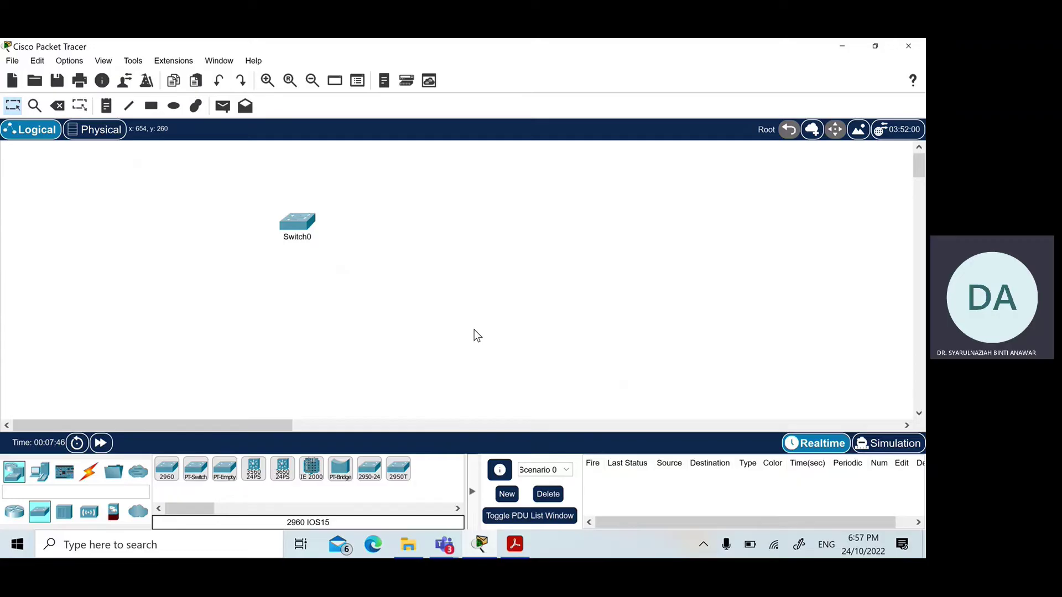
# Check the lab topology, then rename the Switch0 label to S1.
pyautogui.click(304, 236)
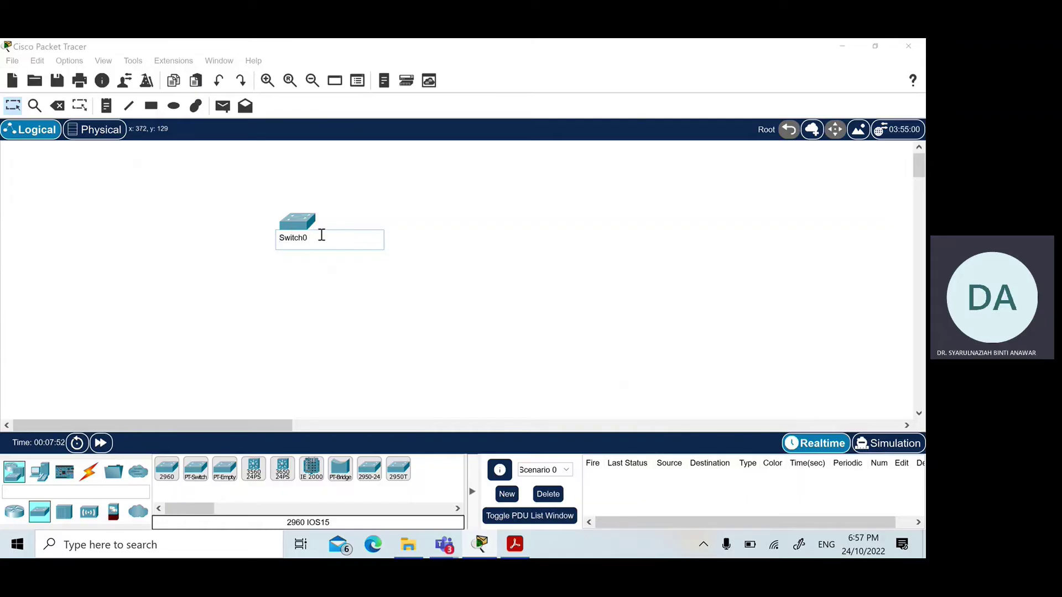
pyautogui.click(514, 544)
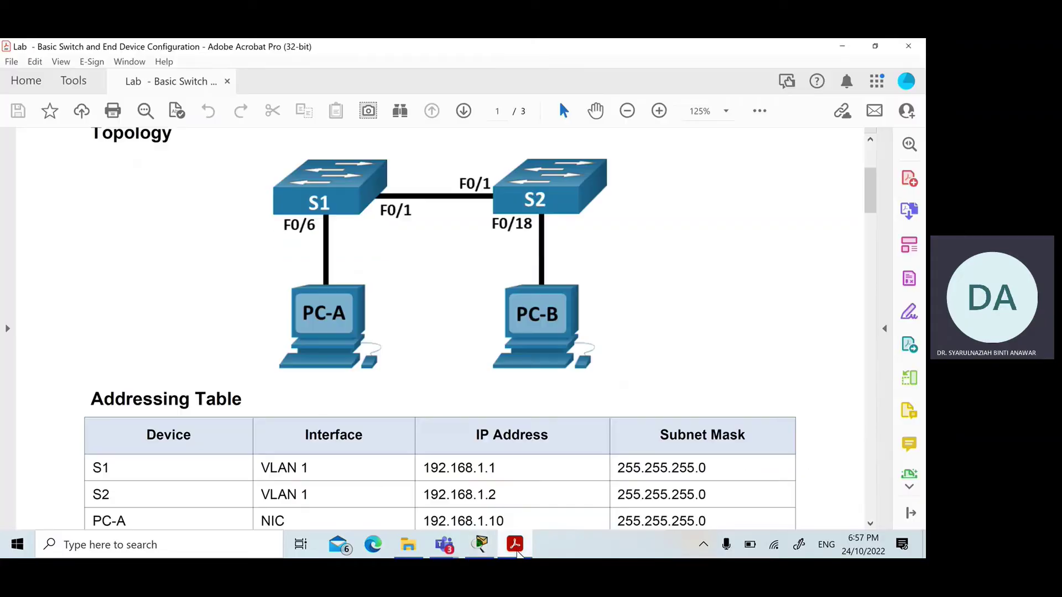
pyautogui.click(842, 46)
pyautogui.click(311, 239)
pyautogui.moveTo(318, 238); pyautogui.dragTo(277, 238)
pyautogui.write('S')
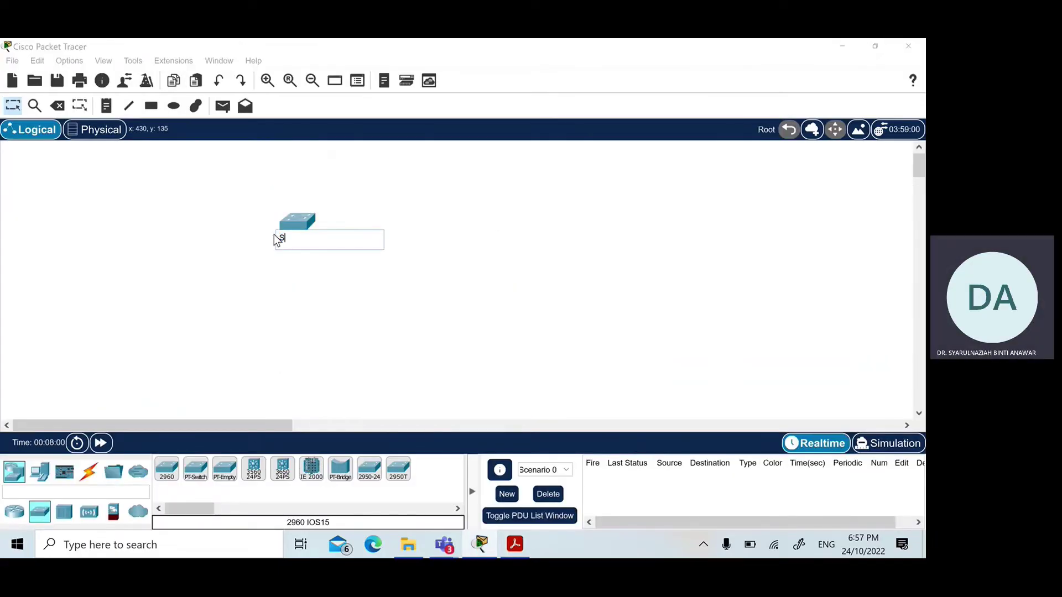
pyautogui.write('1')
pyautogui.click(503, 241)
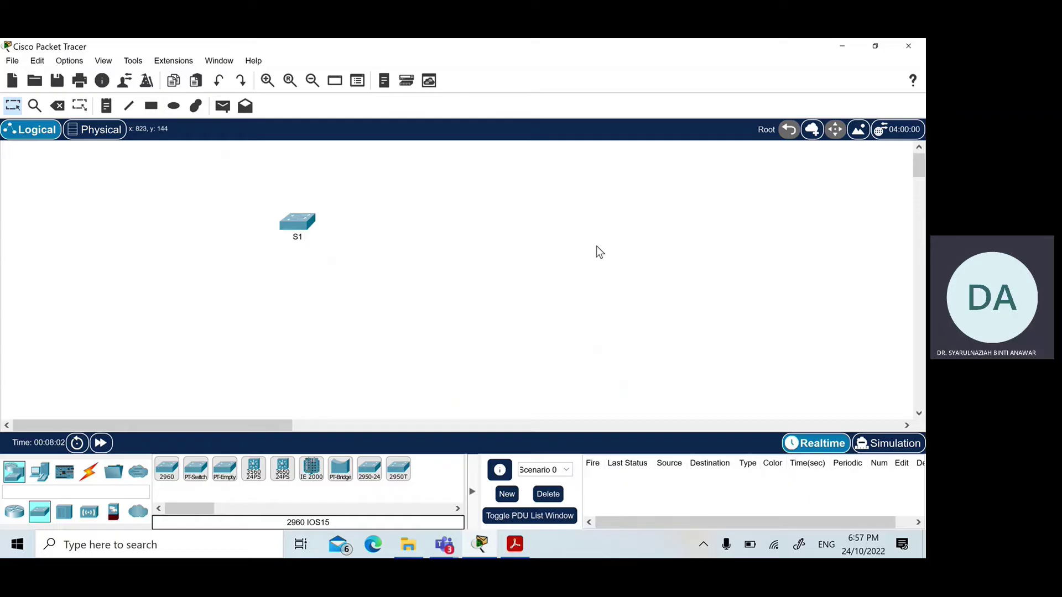
# Place a second 2960 switch right of S1, rename Switch1 to S2, and recheck the PDF.
pyautogui.click(166, 469)
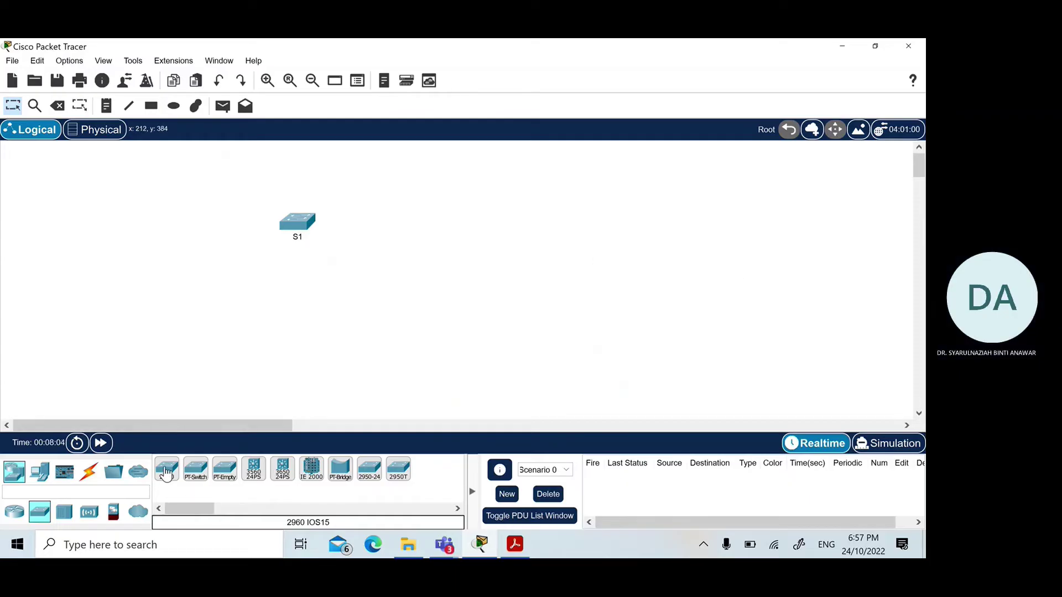
pyautogui.click(421, 219)
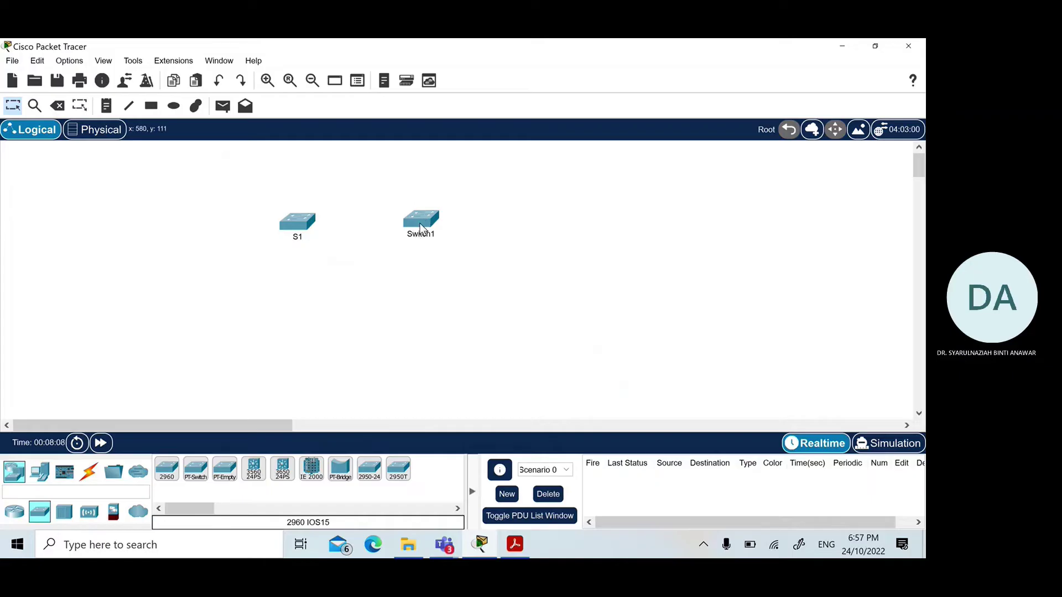
pyautogui.click(414, 237)
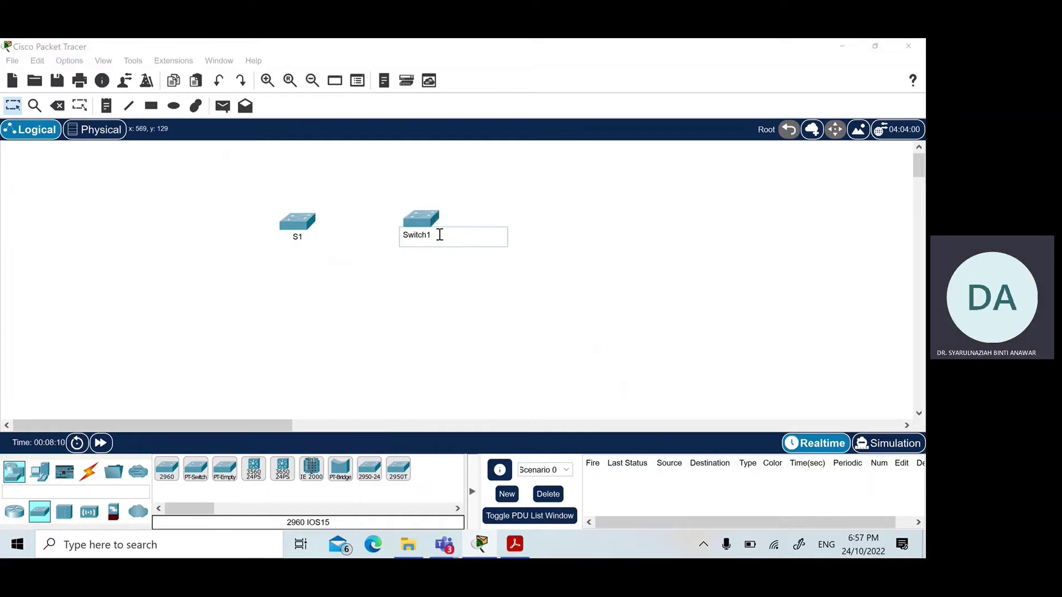
pyautogui.moveTo(439, 235); pyautogui.dragTo(403, 226)
pyautogui.write('S2')
pyautogui.click(598, 252)
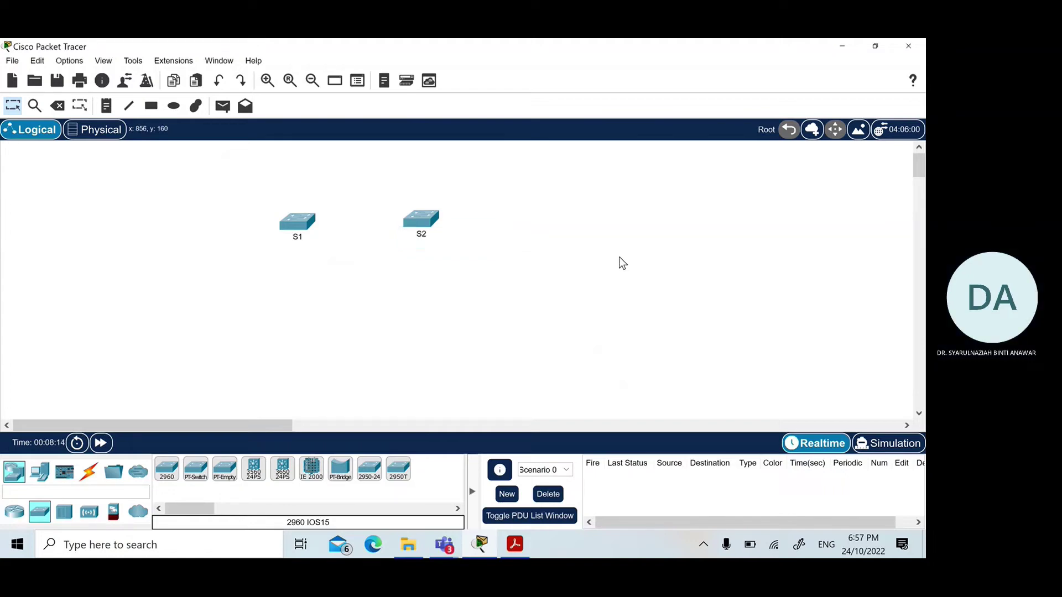
pyautogui.click(515, 548)
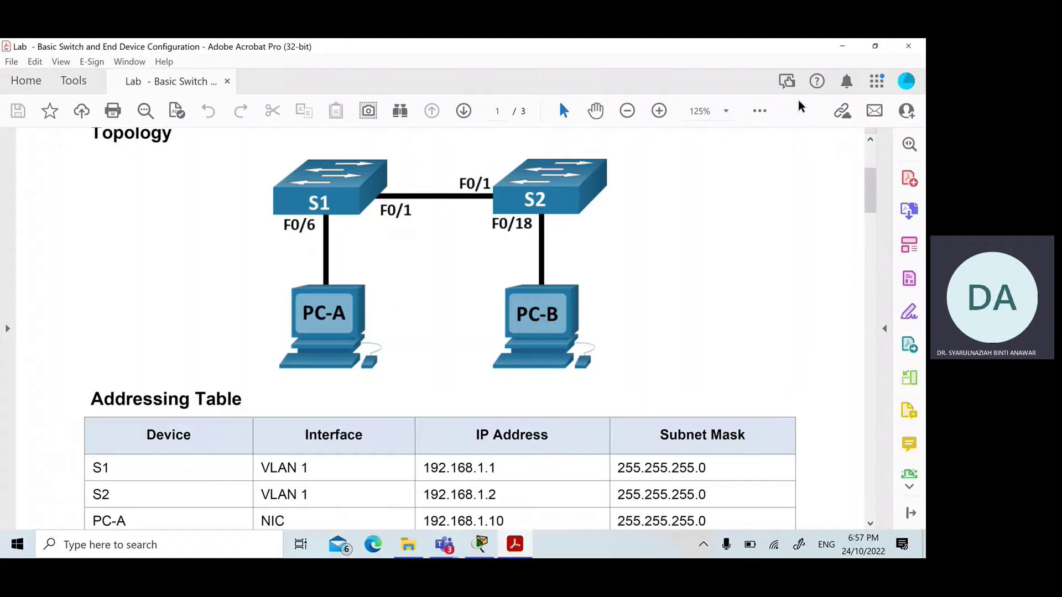
pyautogui.click(841, 47)
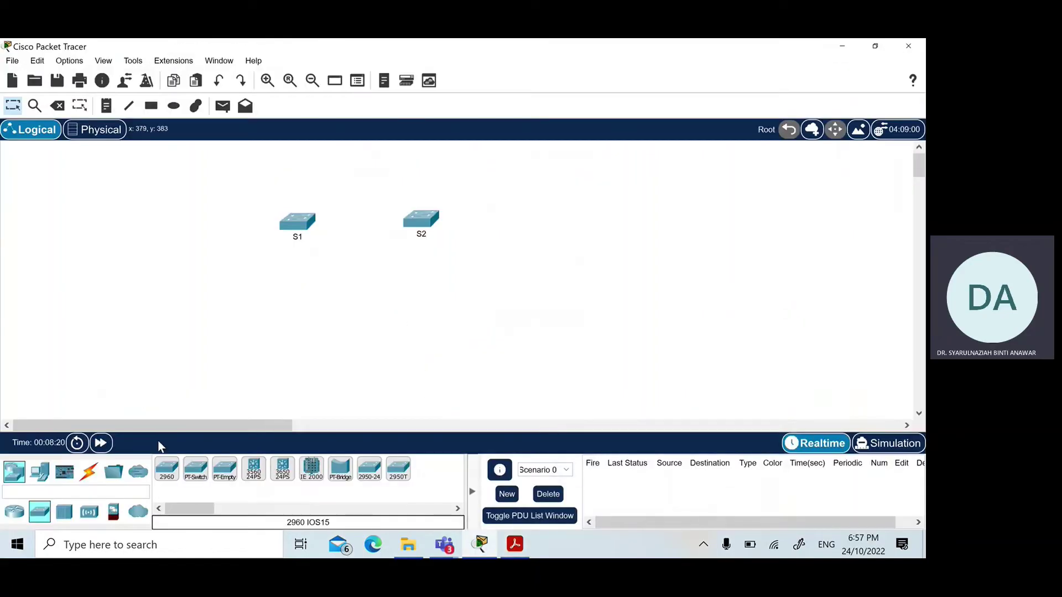
# Place a PC from End Devices below S1 and name it PCA.
pyautogui.click(40, 473)
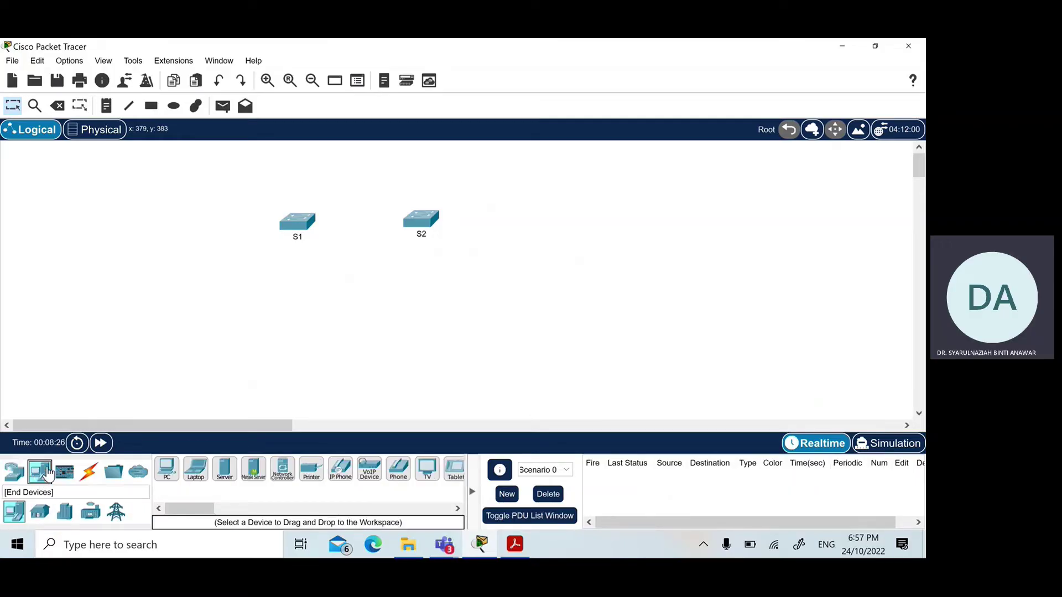
pyautogui.moveTo(178, 479); pyautogui.dragTo(291, 313)
pyautogui.click(291, 312)
pyautogui.write('A')
pyautogui.click(264, 429)
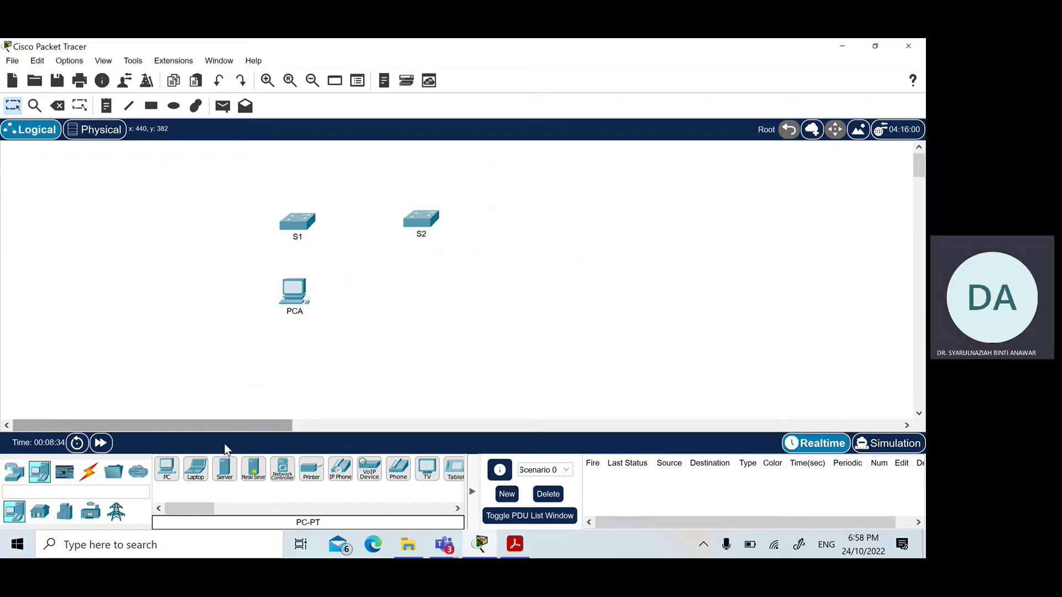
# Place a second PC below S2, name it PCB, and compare with the PDF topology.
pyautogui.click(166, 469)
pyautogui.click(419, 288)
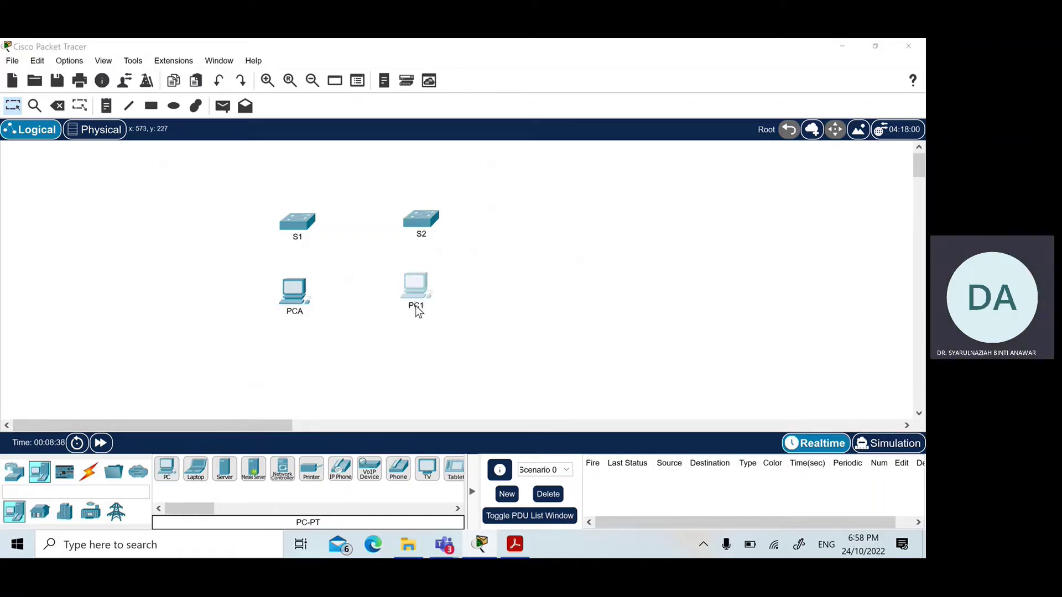
pyautogui.click(416, 305)
pyautogui.press('BackSpace')
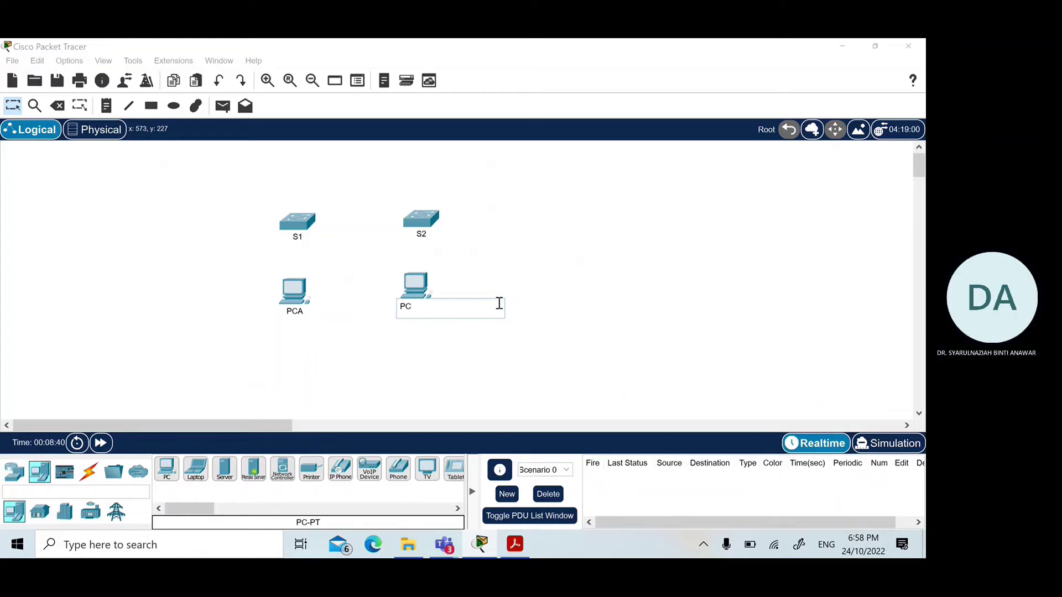
pyautogui.write('B')
pyautogui.click(254, 426)
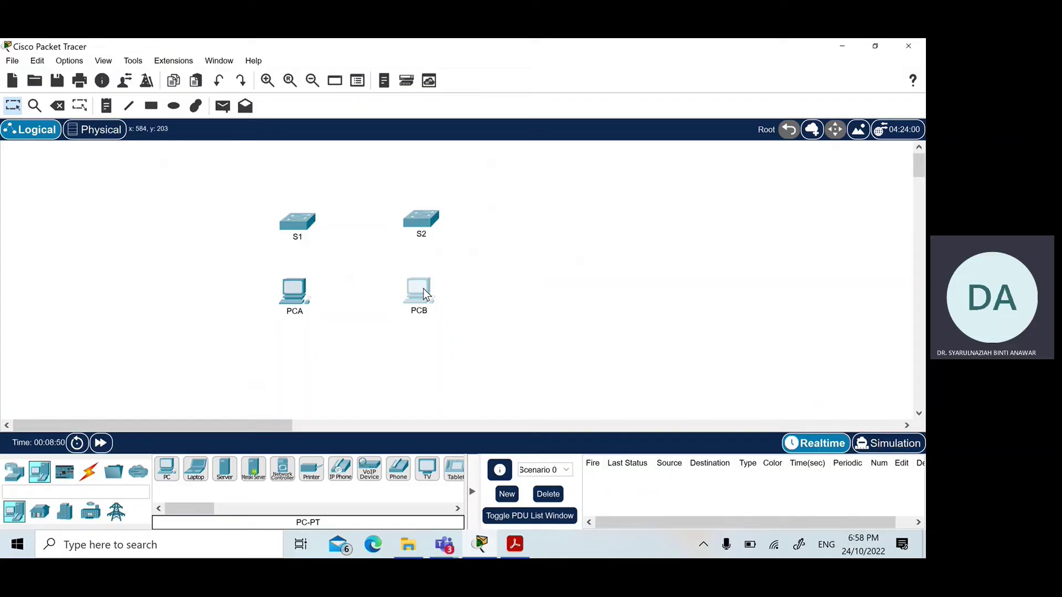
pyautogui.click(515, 544)
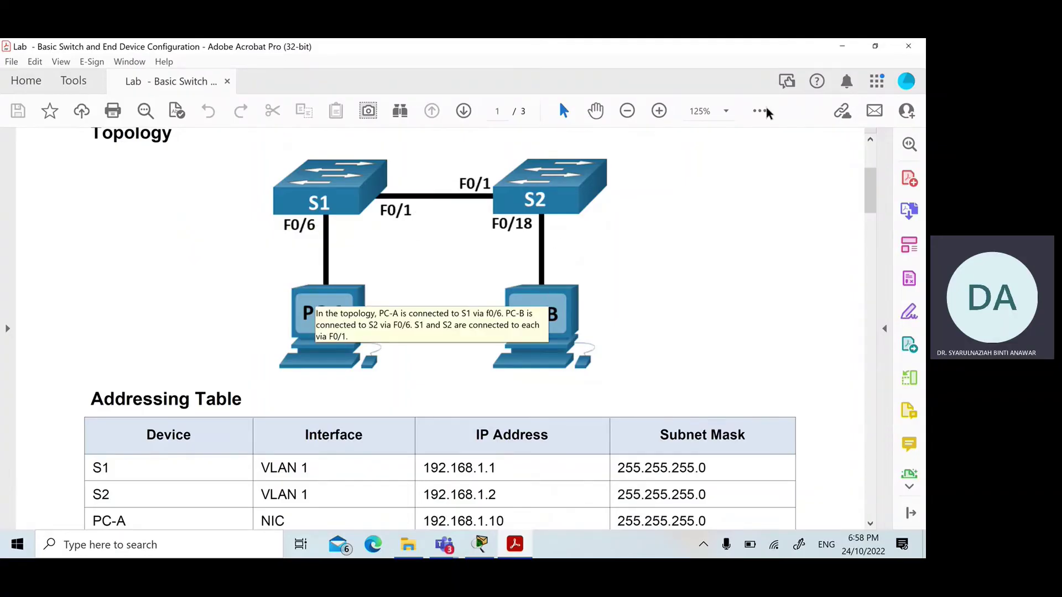
# Link S1 FastEthernet0/1 to S2 FastEthernet0/1 with a copper straight-through cable.
pyautogui.click(839, 49)
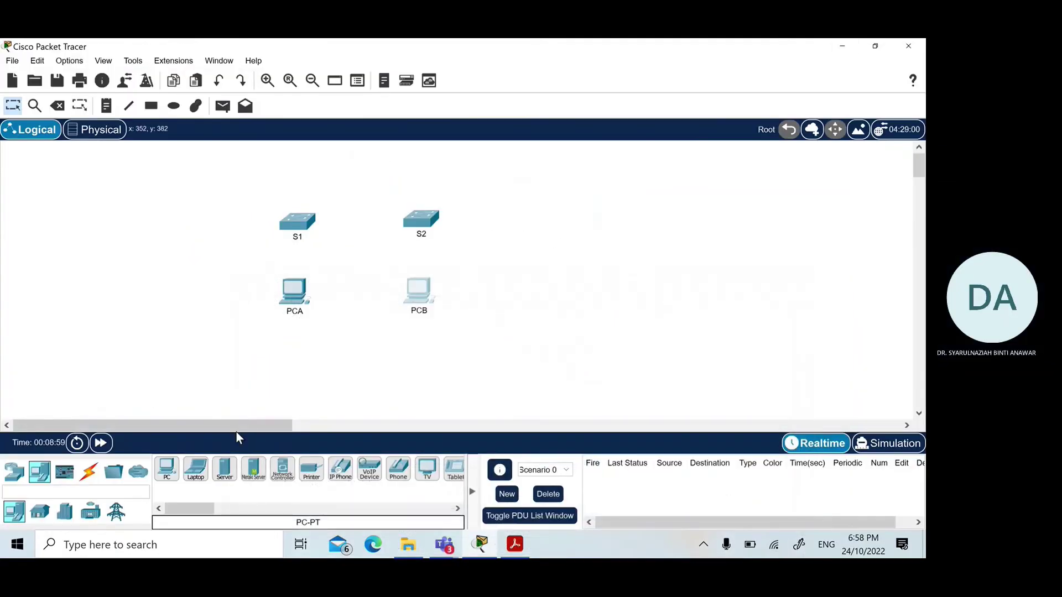
pyautogui.click(92, 474)
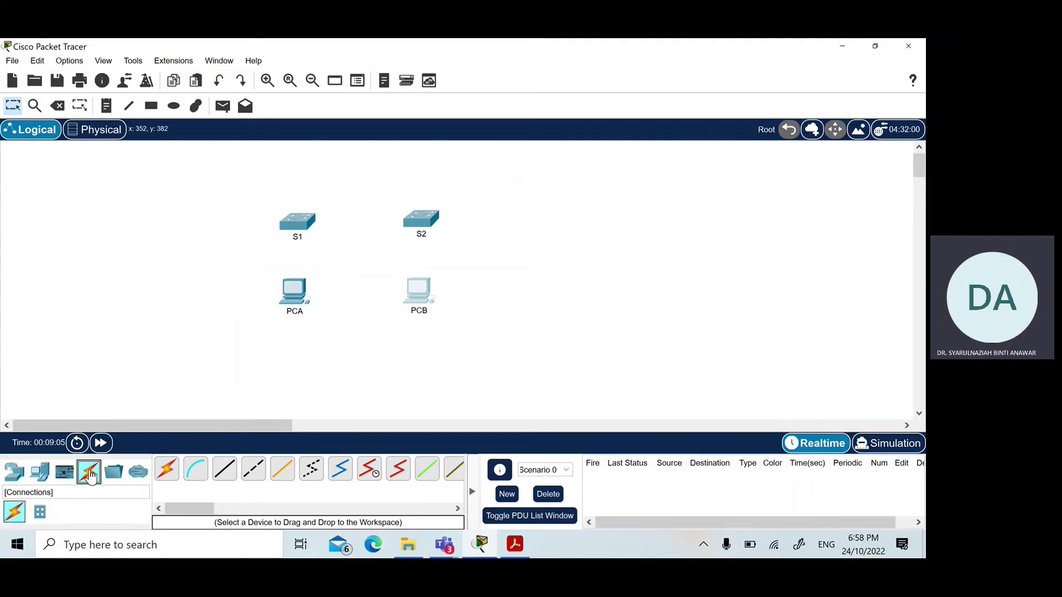
pyautogui.click(230, 474)
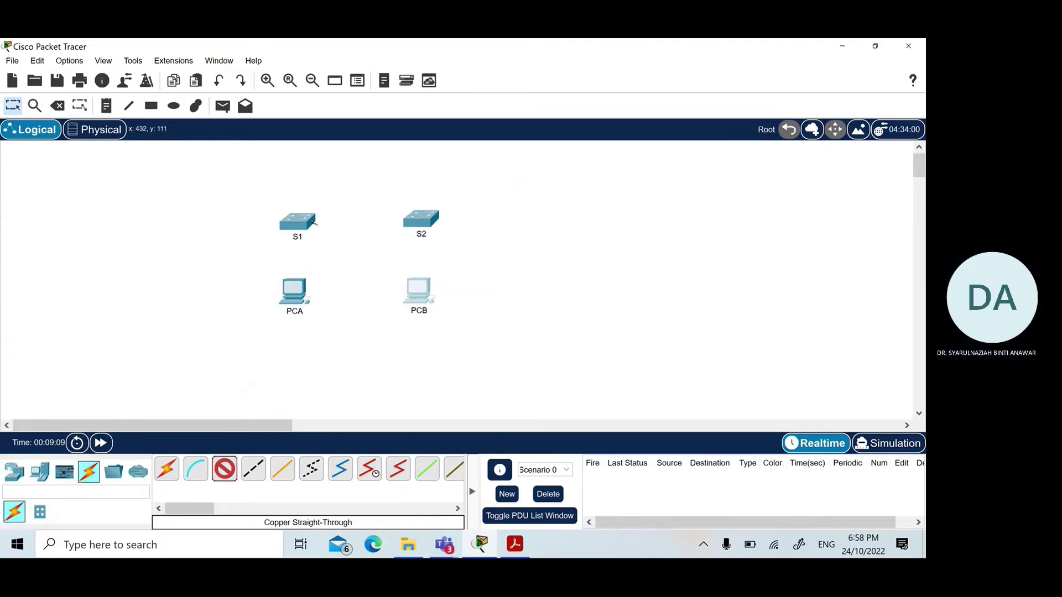
pyautogui.click(309, 224)
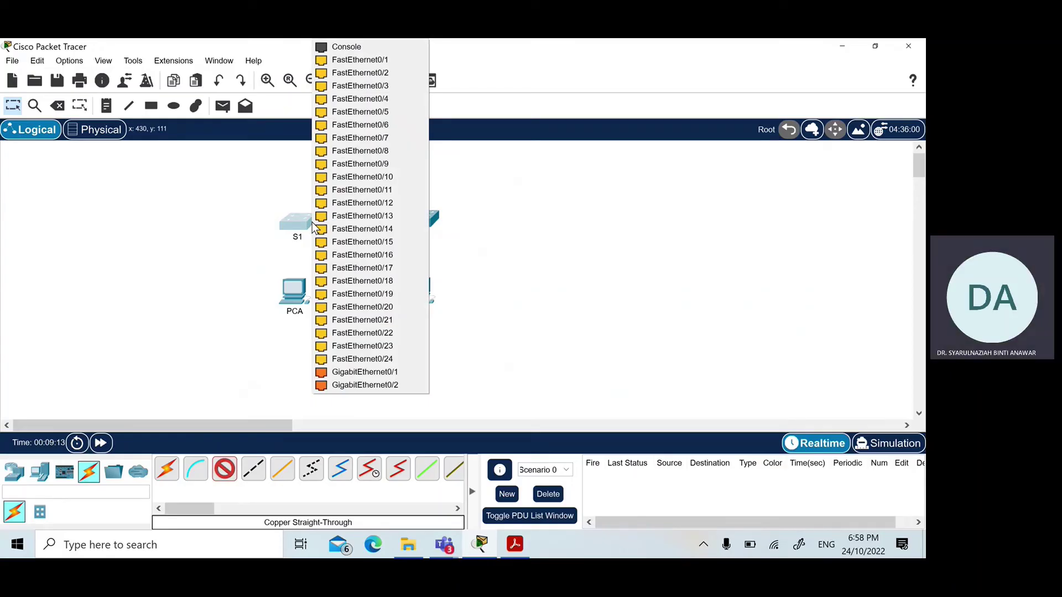
pyautogui.click(364, 65)
pyautogui.click(413, 226)
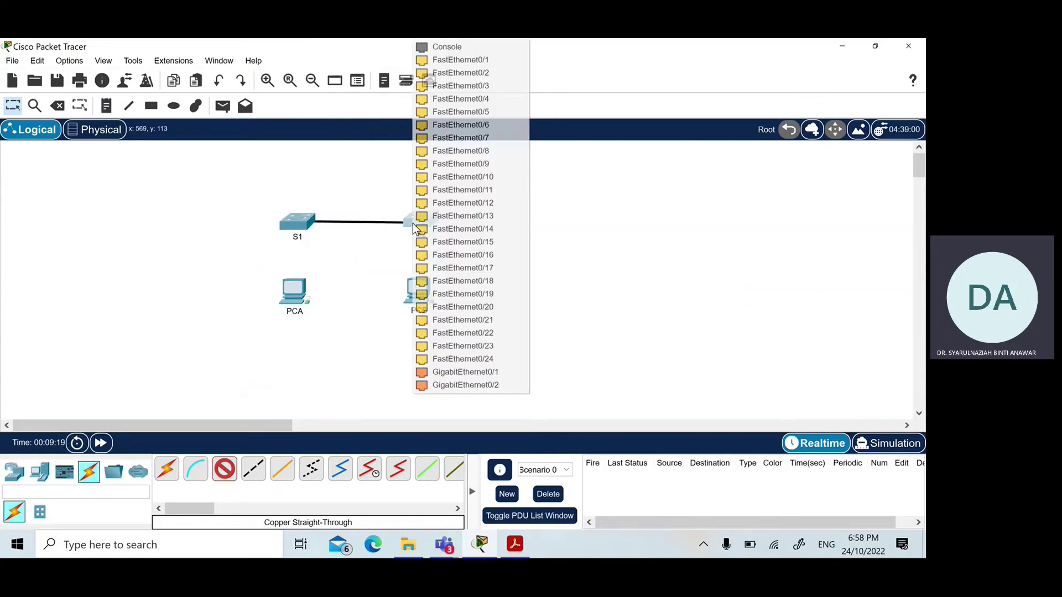
pyautogui.click(443, 62)
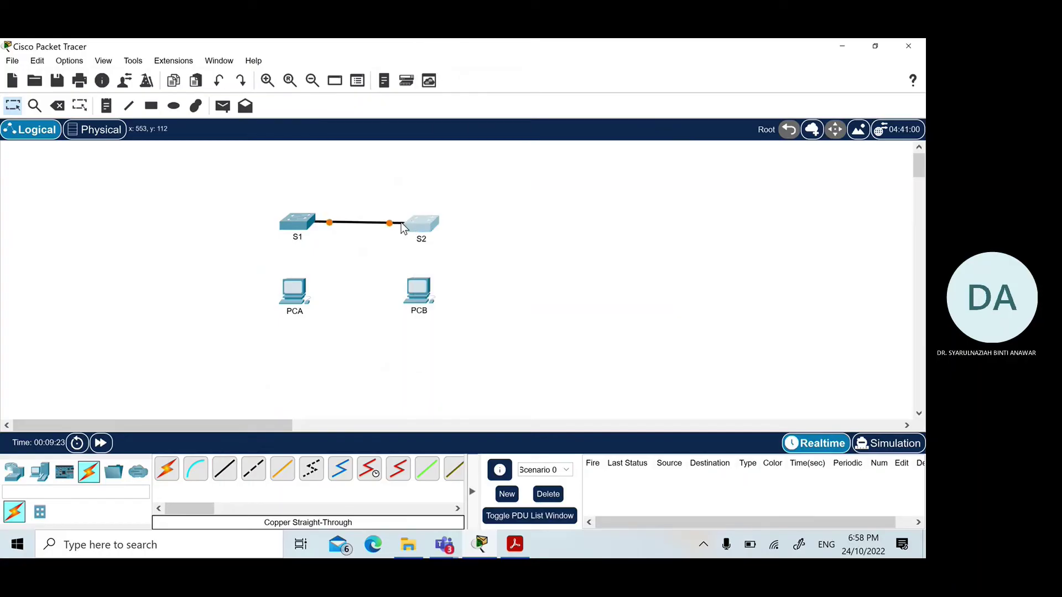
pyautogui.click(524, 548)
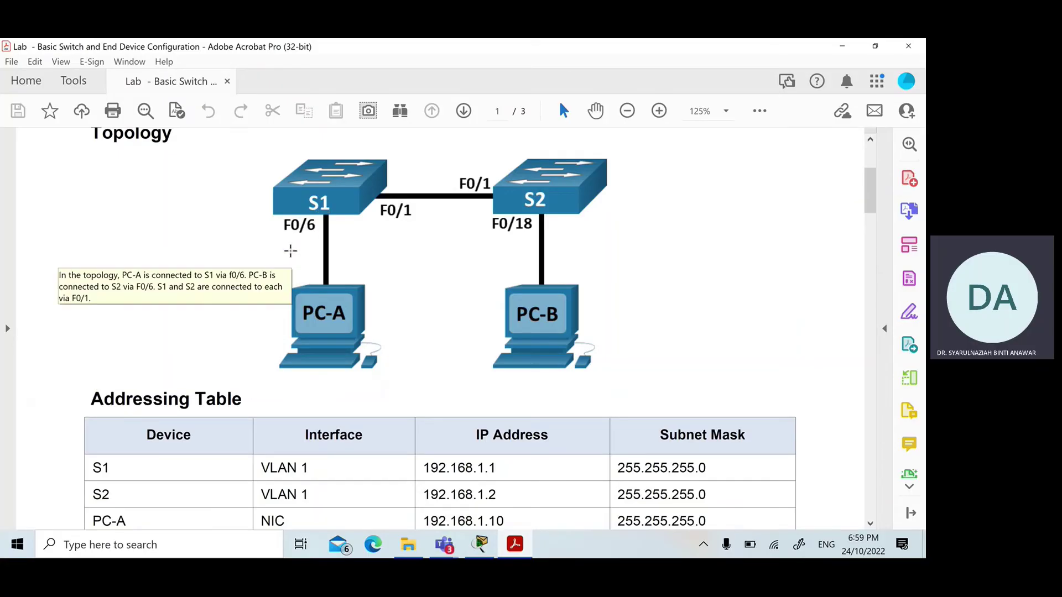
# Cable S1's FastEthernet0/6 to PCA's FastEthernet0.
pyautogui.click(480, 544)
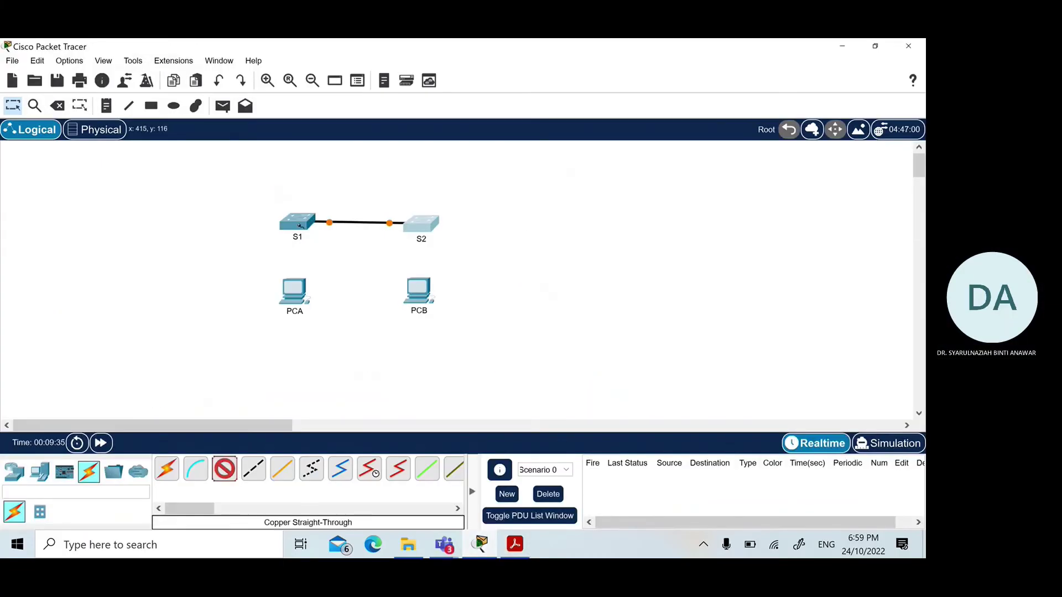
pyautogui.click(300, 225)
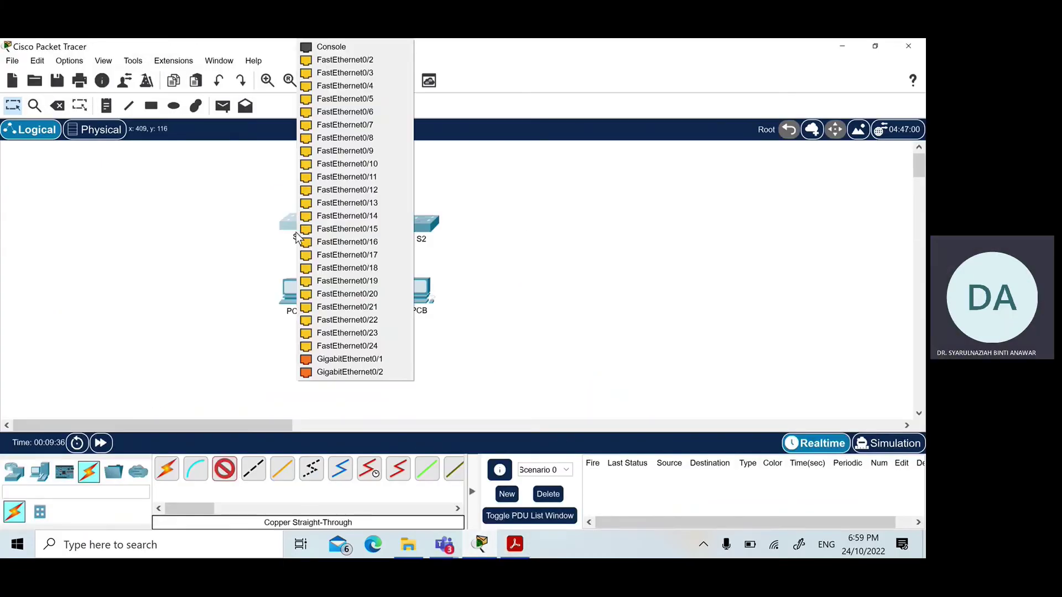
pyautogui.click(350, 114)
pyautogui.click(297, 300)
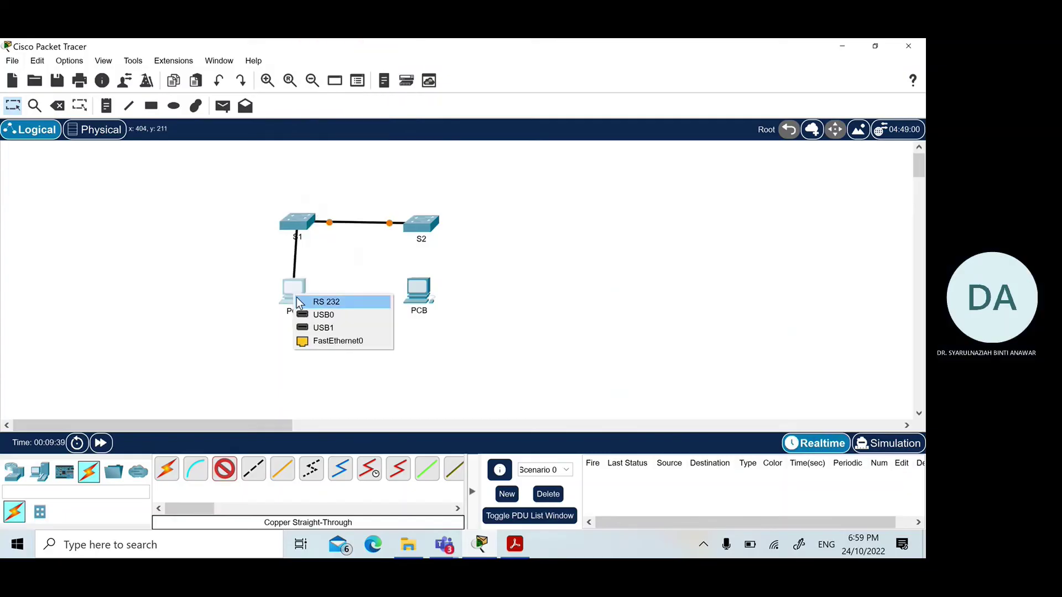
pyautogui.click(310, 341)
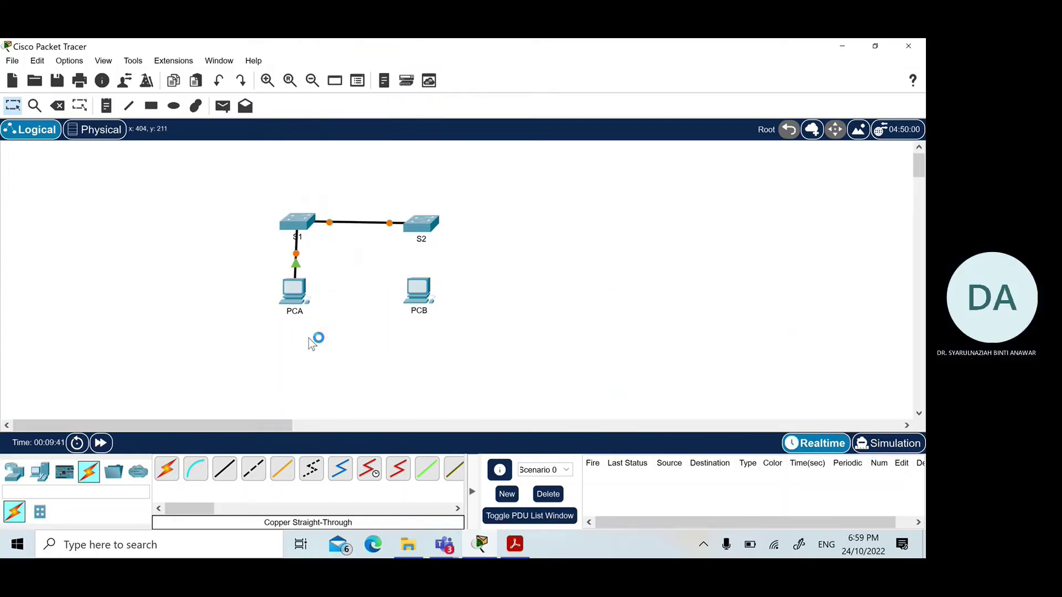
# Cable S2's FastEthernet0/18 to PCB's FastEthernet0 with another copper straight-through cable.
pyautogui.click(224, 471)
pyautogui.click(426, 227)
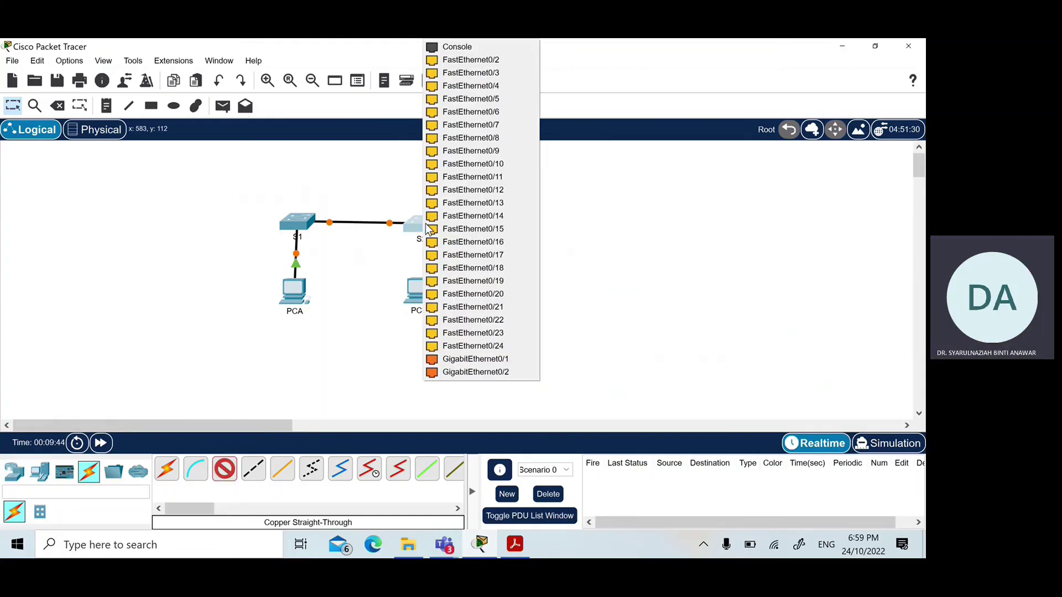
pyautogui.click(479, 268)
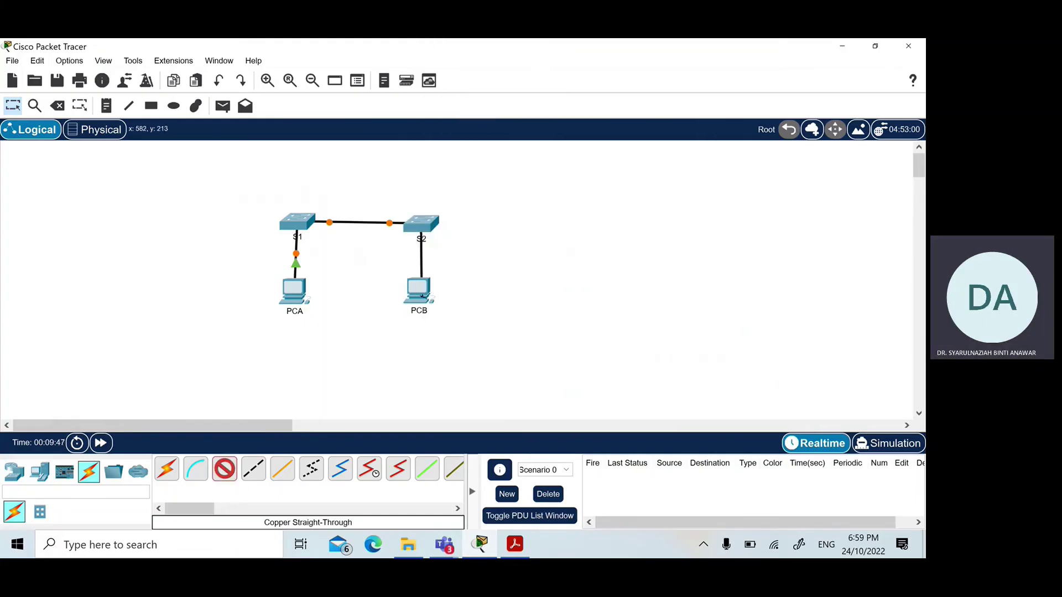
pyautogui.click(420, 291)
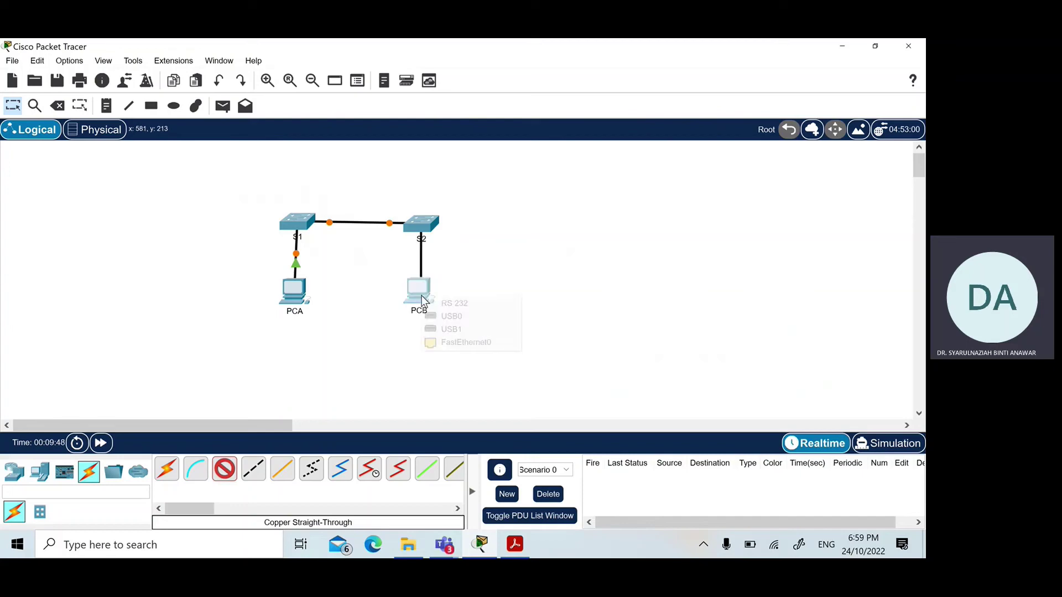
pyautogui.click(446, 343)
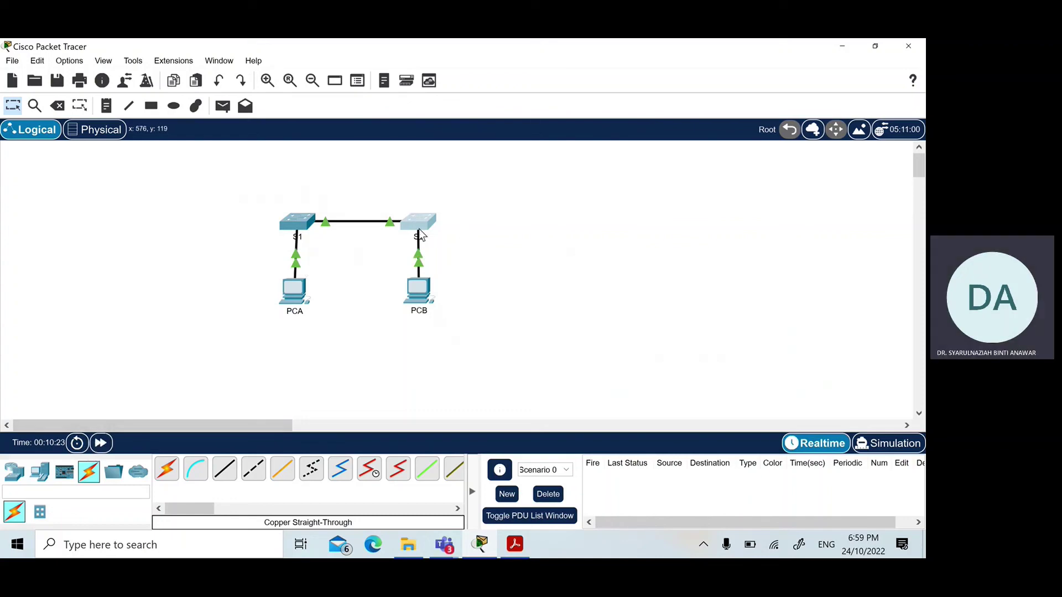
# Wait for the links to turn green and show PCB's details with FastEthernet0 up.
pyautogui.moveTo(432, 295)
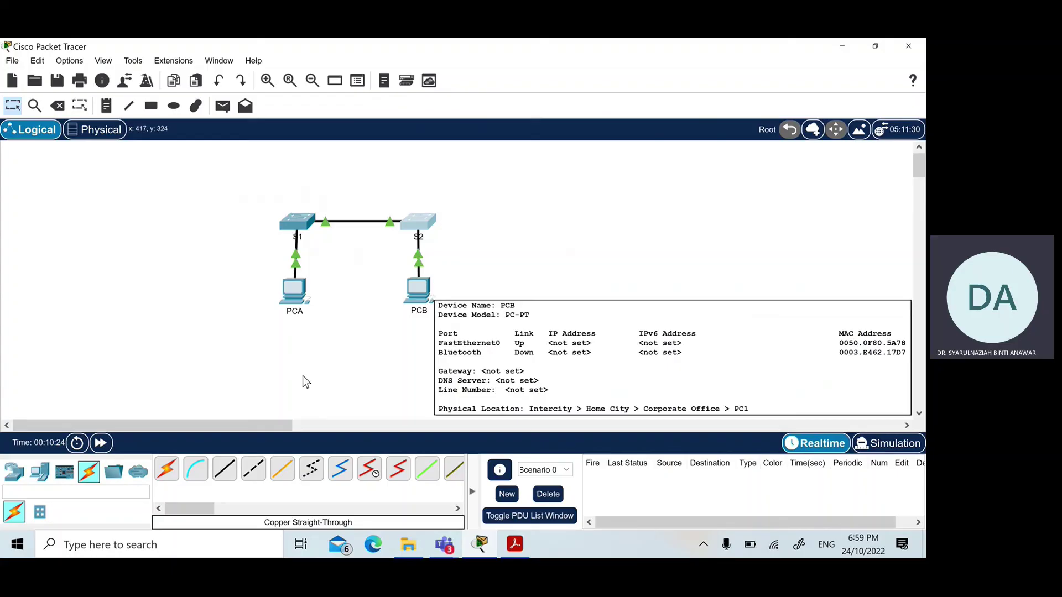